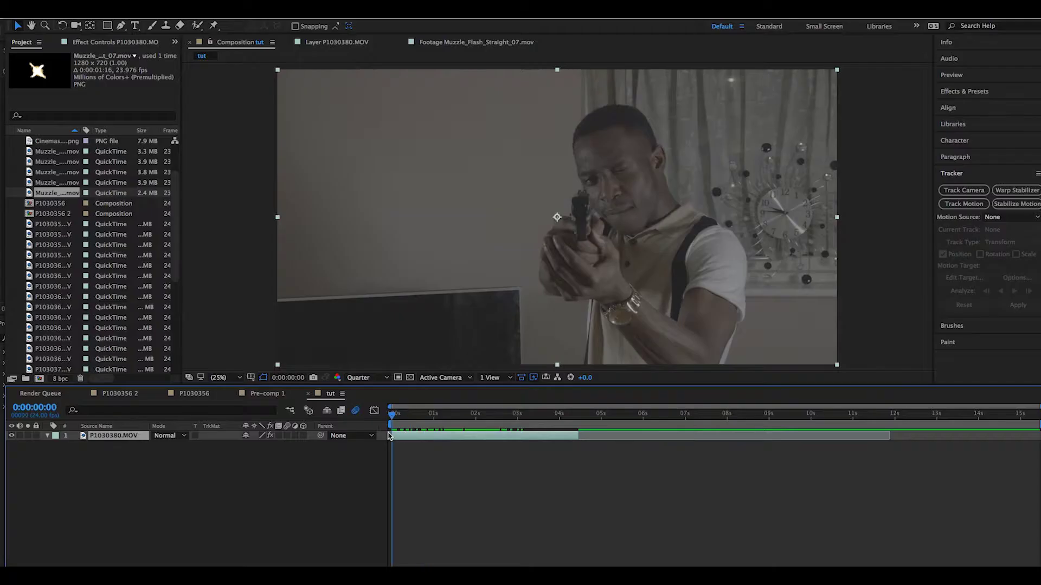
Preview the muzzle flash clips and settle on Muzzle_Flash_Straight_07
mouse_move(449, 427)
left_mouse_down()
mouse_move(506, 426)
mouse_move(456, 419)
left_mouse_up()
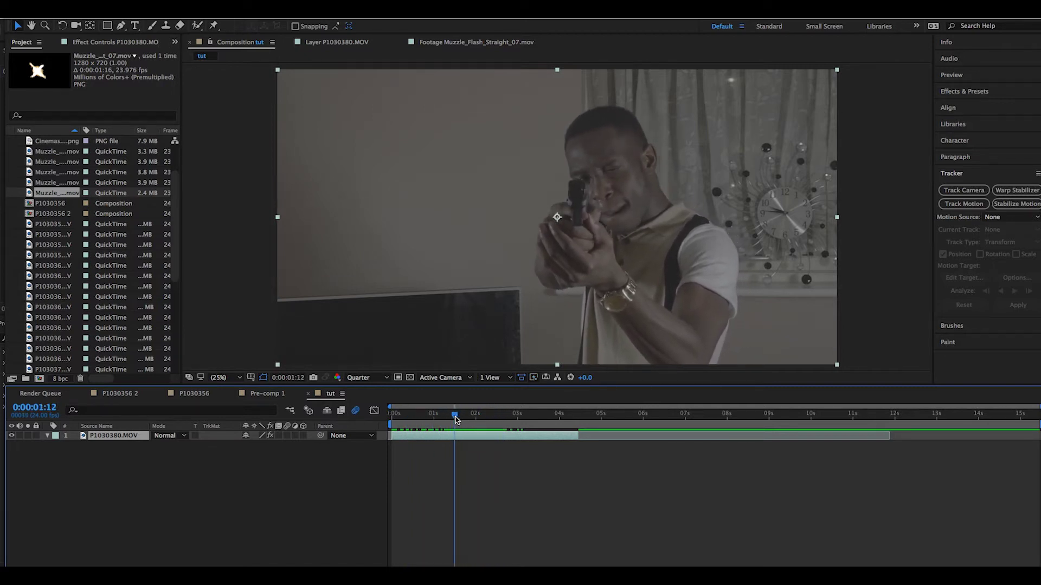
left_click(58, 172)
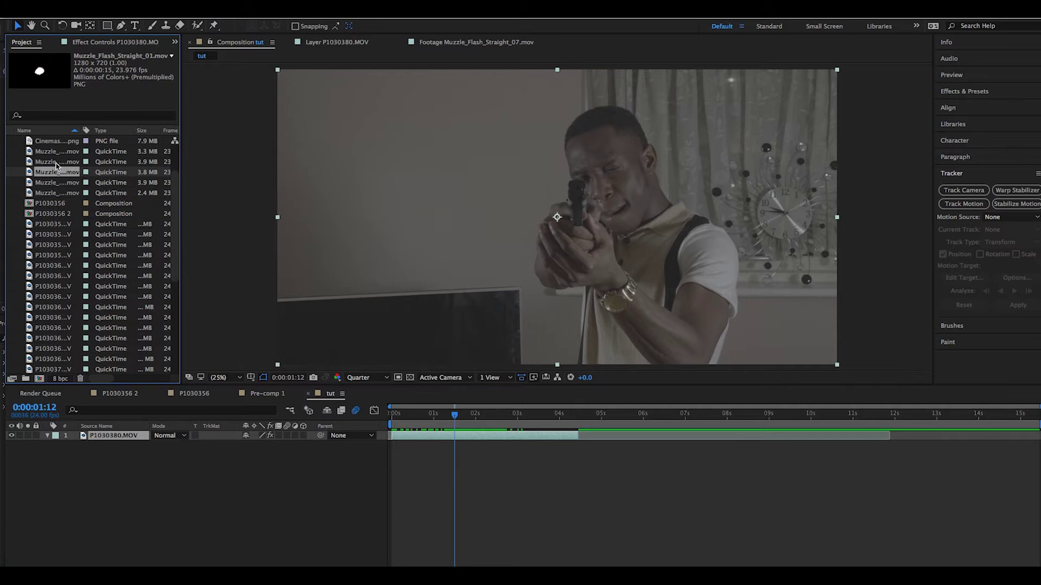
left_click(57, 151)
double_click(57, 193)
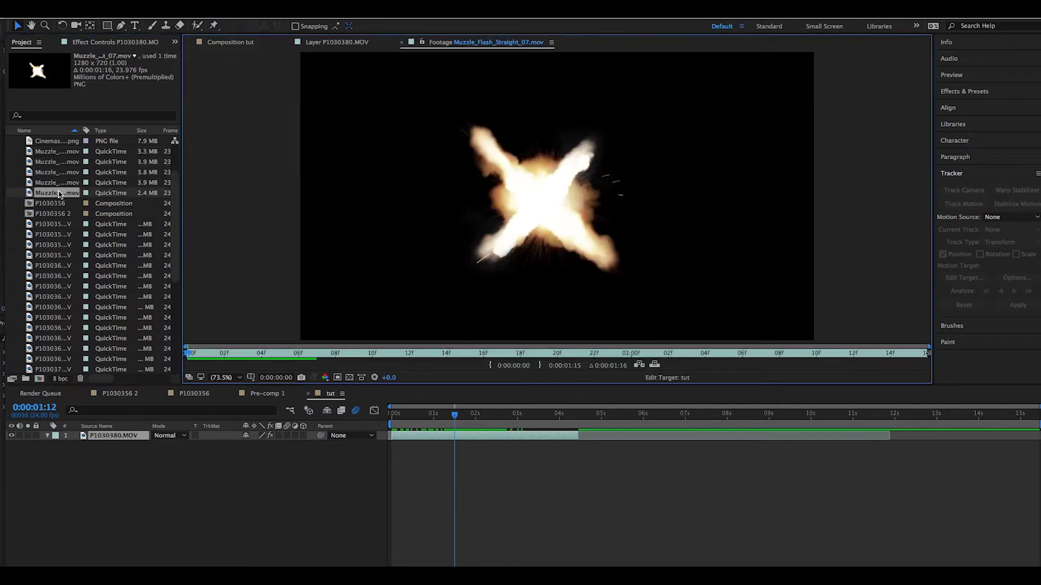
double_click(61, 173)
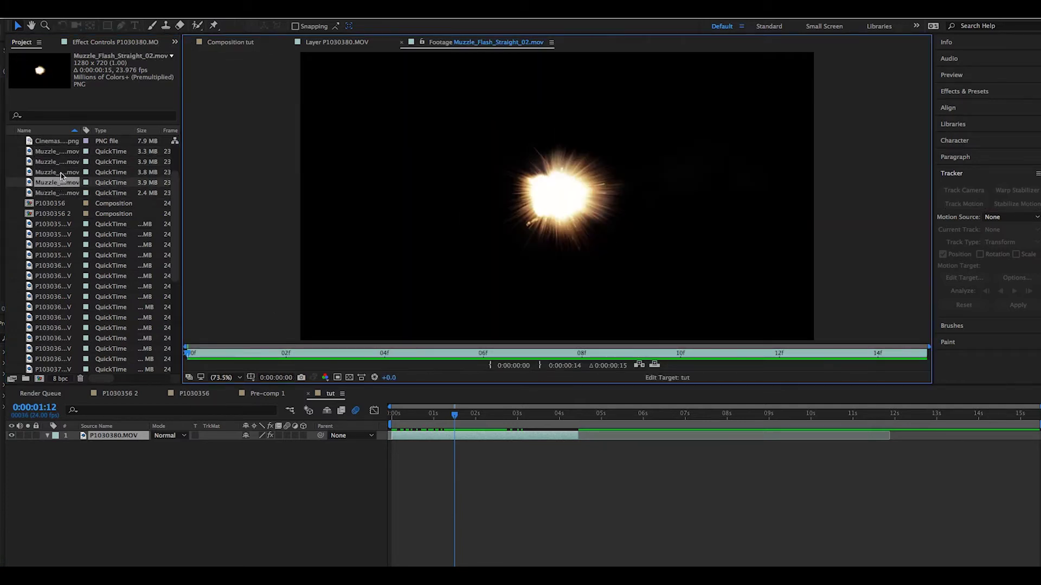
double_click(64, 182)
double_click(64, 193)
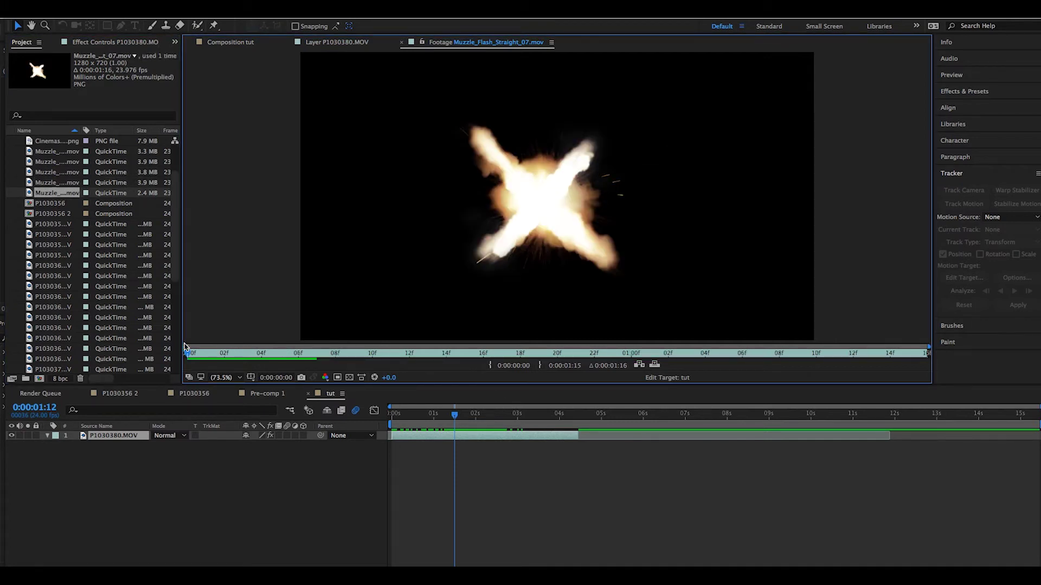
mouse_move(186, 357)
left_mouse_down()
mouse_move(254, 353)
mouse_move(173, 351)
left_mouse_up()
Back in the tut comp, track the gun muzzle forward from the start of the shot
left_click(228, 40)
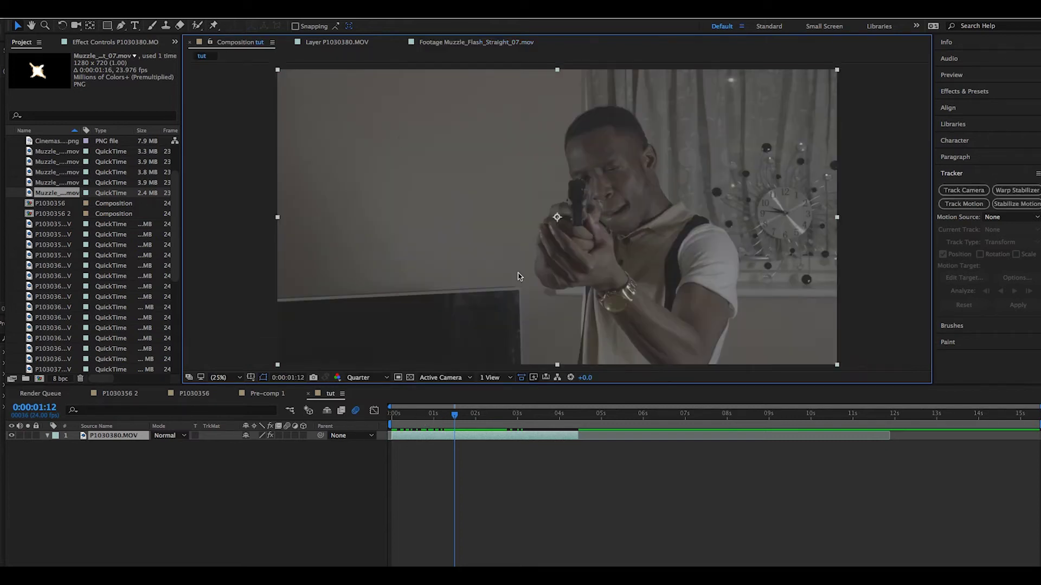
left_click_drag(453, 415, 394, 419)
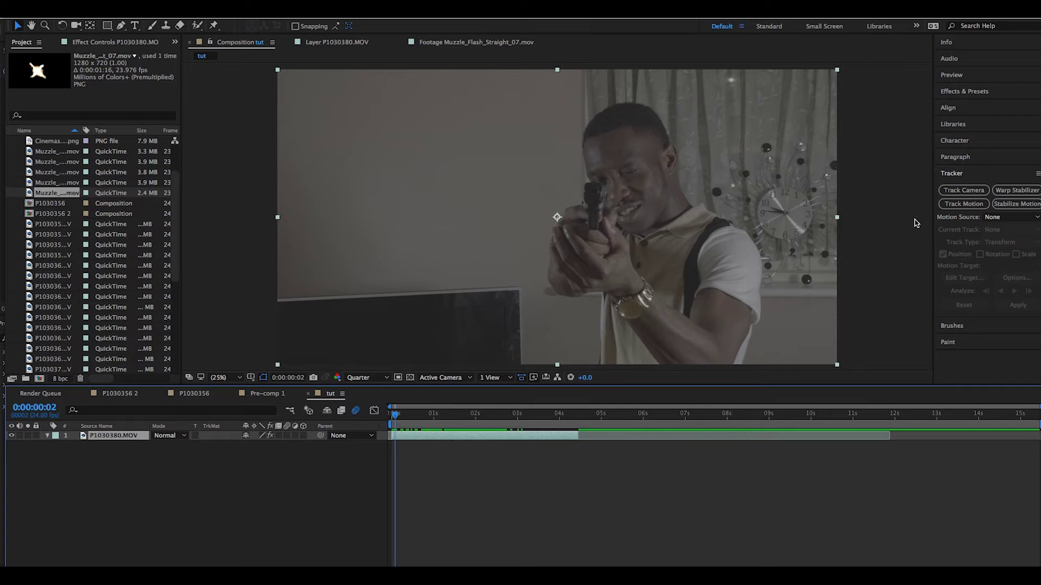
left_click(976, 208)
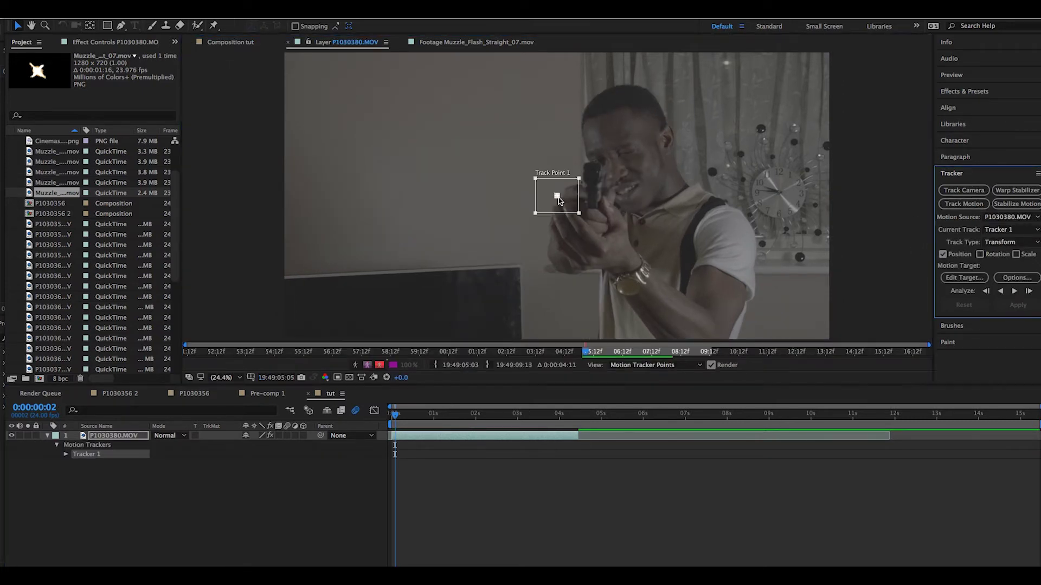
left_click_drag(566, 202, 598, 183)
left_click(1014, 291)
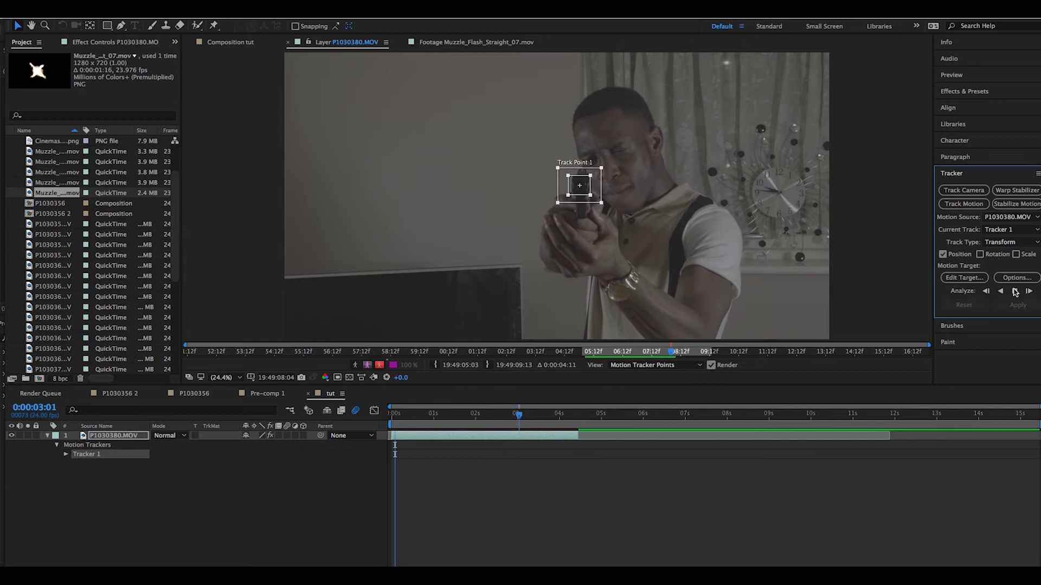
left_click(1014, 291)
Add a null object and apply the muzzle track's X and Y motion to Null 5
left_click(209, 11)
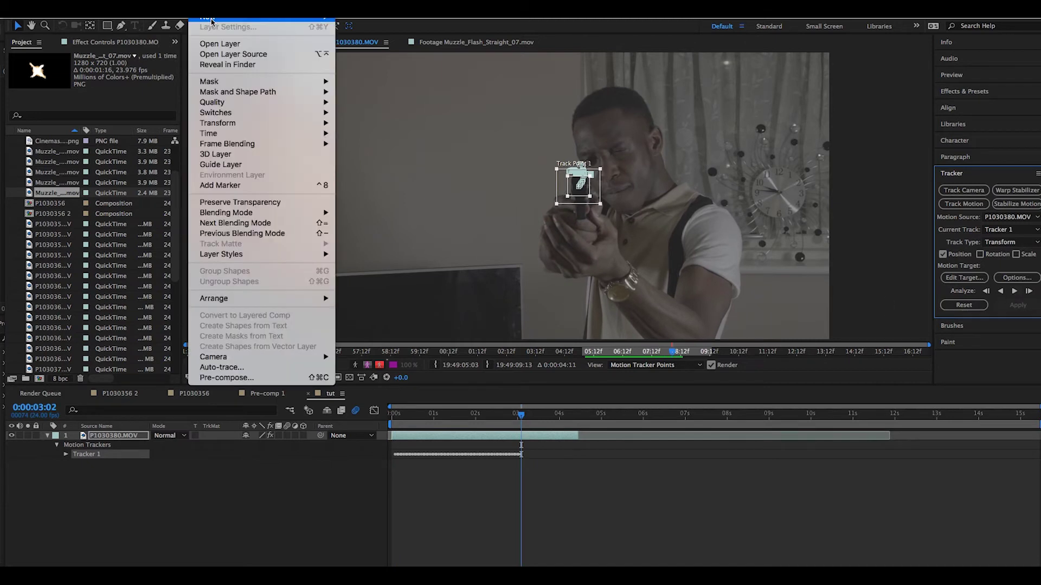
mouse_move(217, 17)
left_click(397, 63)
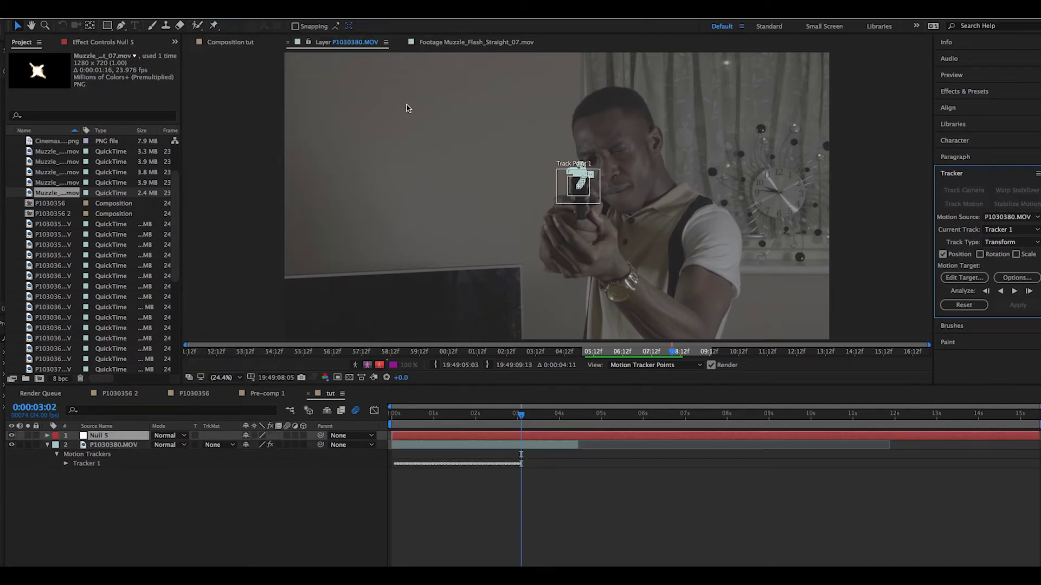
left_click(973, 281)
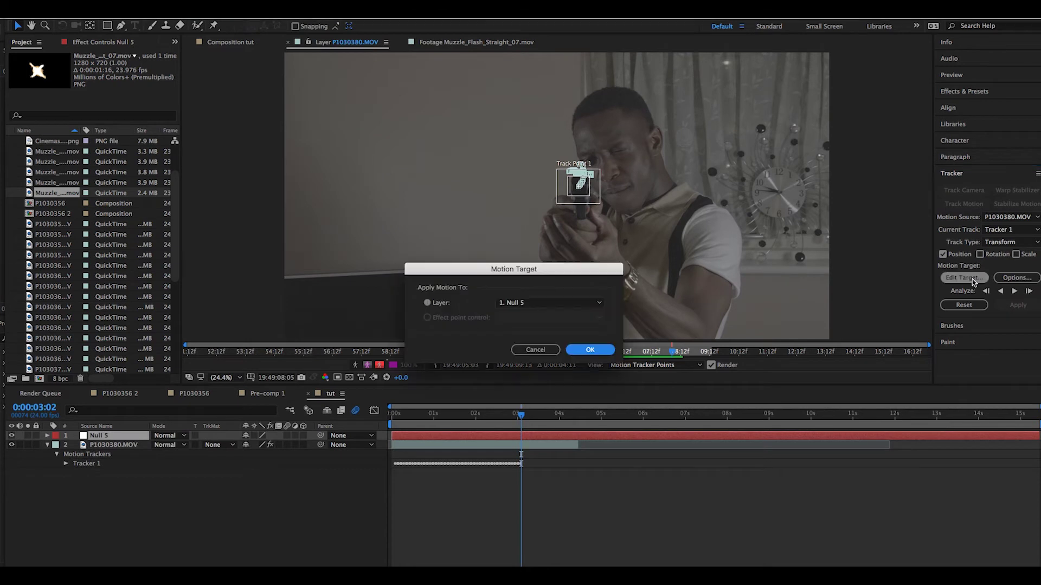
left_click(589, 350)
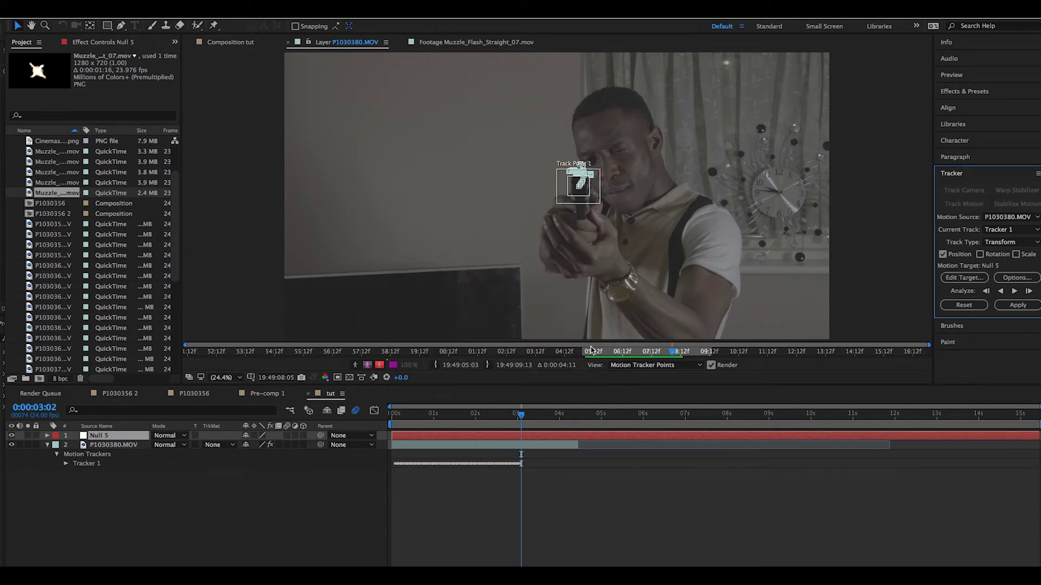
left_click(1018, 304)
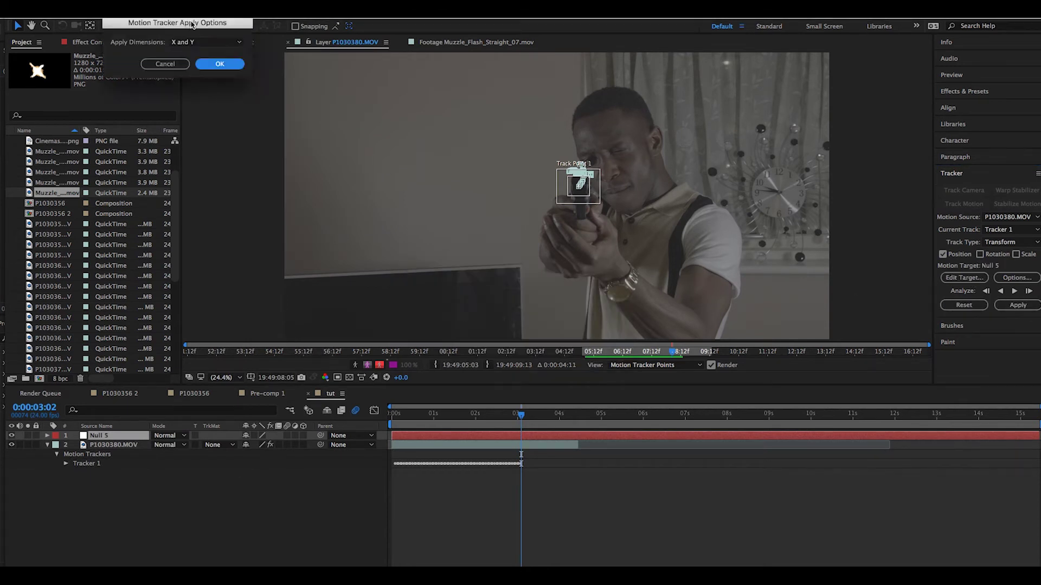
key("Return")
left_click_drag(521, 415, 494, 439)
Add the Muzzle_Flash_Straight_07 layer, parent it to Null 5, scale it to 132% and set Screen mode
left_click(58, 194)
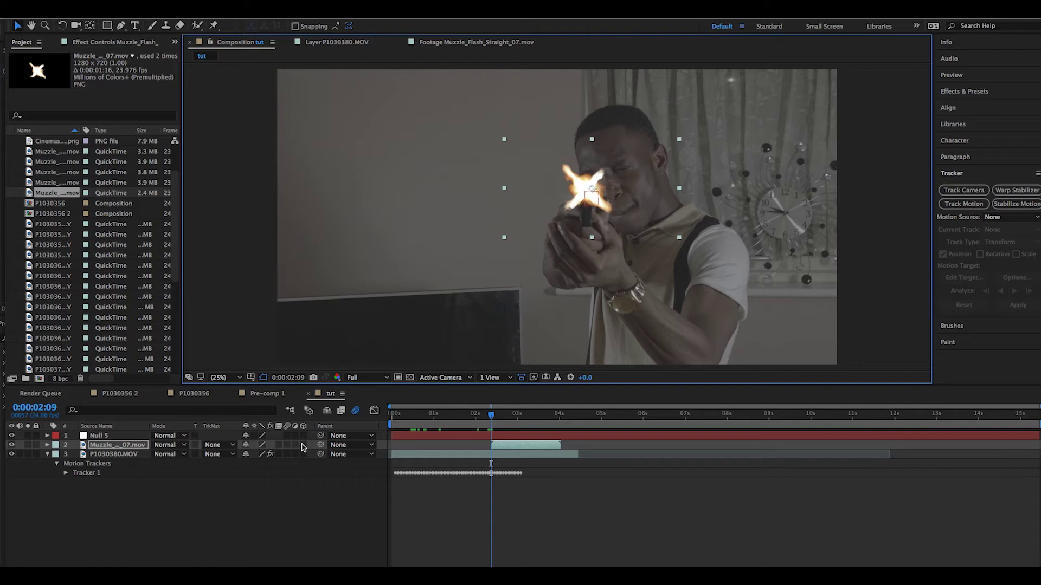
left_click_drag(320, 445, 135, 438)
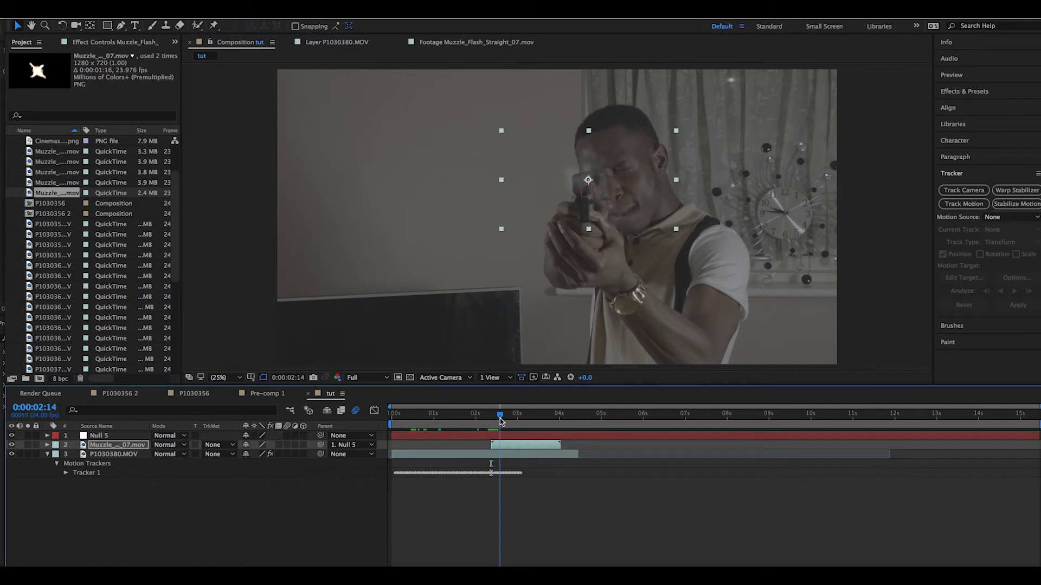
key("s")
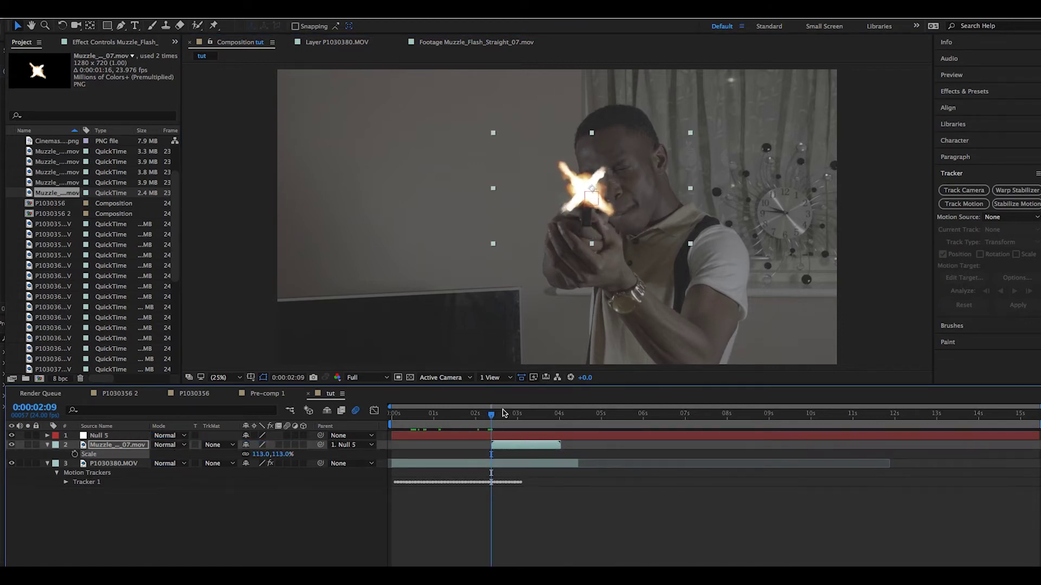
left_click_drag(272, 454, 287, 454)
left_click_drag(491, 415, 497, 420)
left_click(168, 444)
left_click(187, 272)
Soften the flash with Fast Blur (Legacy) at Blurriness 7
left_click(962, 91)
type("fast")
double_click(988, 154)
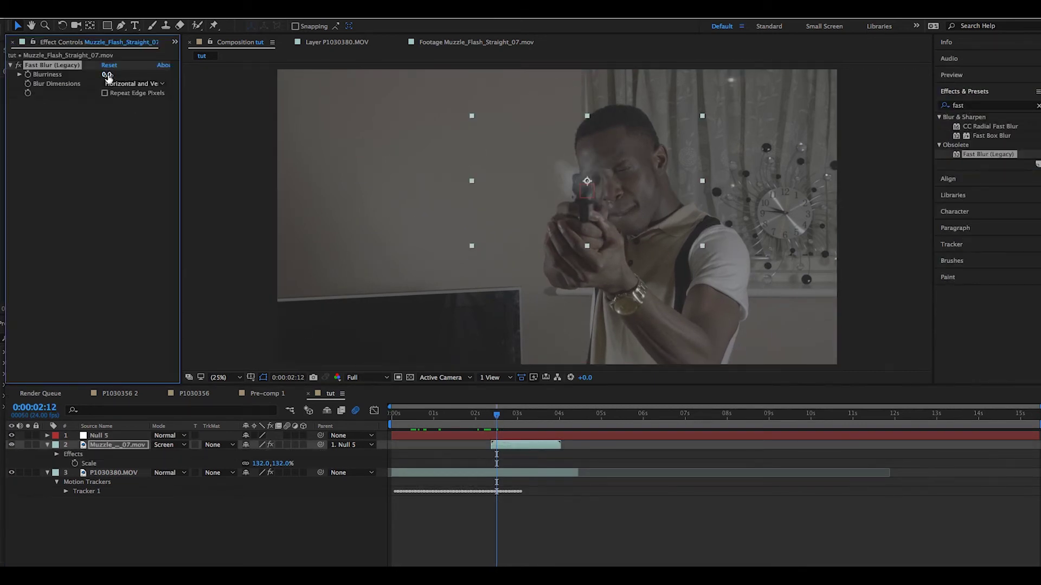
key("Page_Up")
key("Page_Up")
left_click_drag(106, 74, 106, 74)
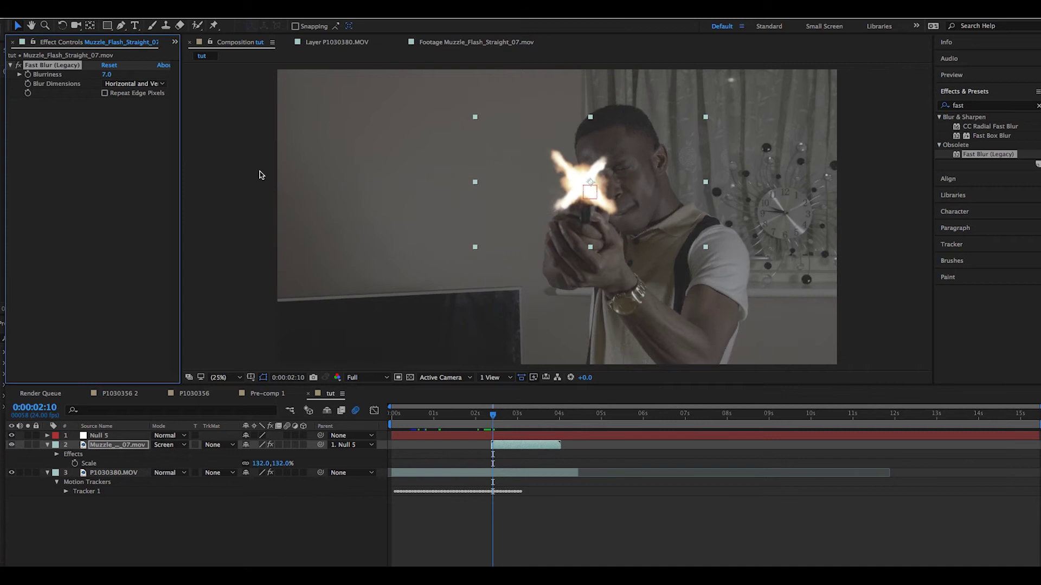
Create a bright yellow solid and hide it to see the footage
key("ctrl+y")
left_click(320, 307)
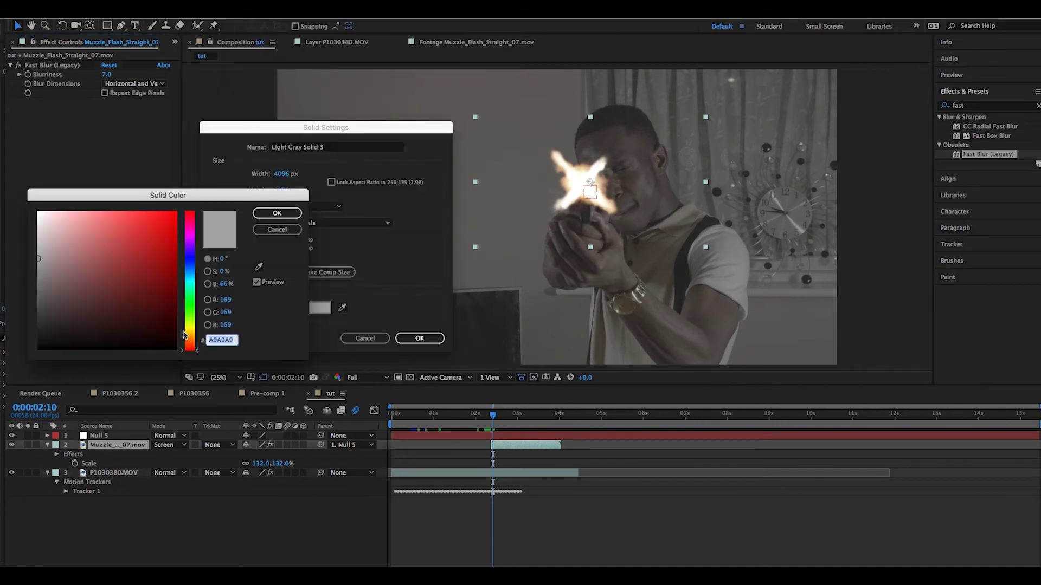
left_click_drag(182, 334, 183, 328)
left_click(175, 213)
left_click(277, 213)
left_click(420, 338)
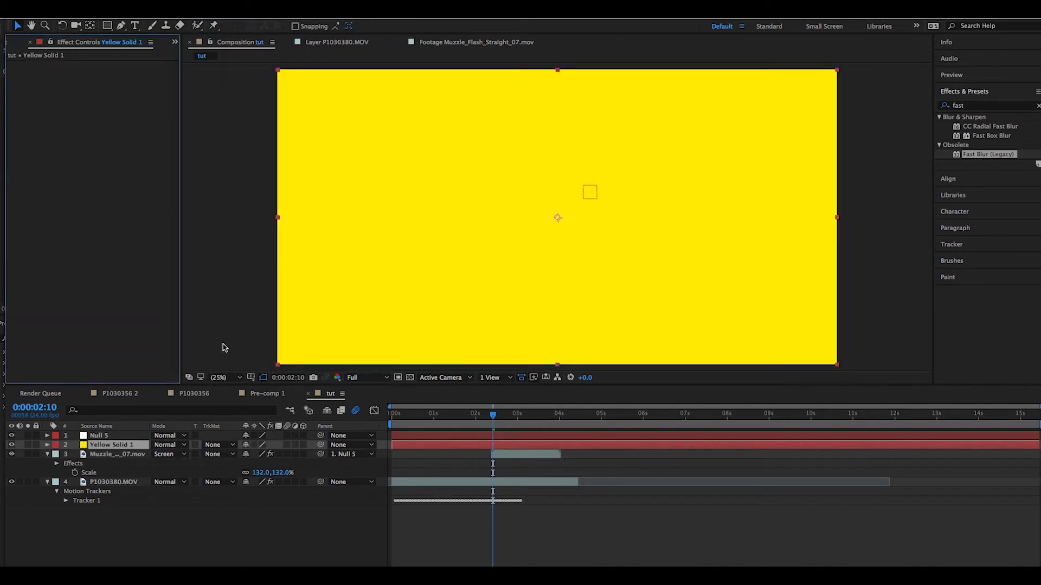
left_click(11, 447)
Draw masks on the yellow solid around the face and along the gun forearm
key("Page_Up")
key("g")
left_click(619, 228)
left_click(630, 232)
left_click(644, 227)
left_click(650, 218)
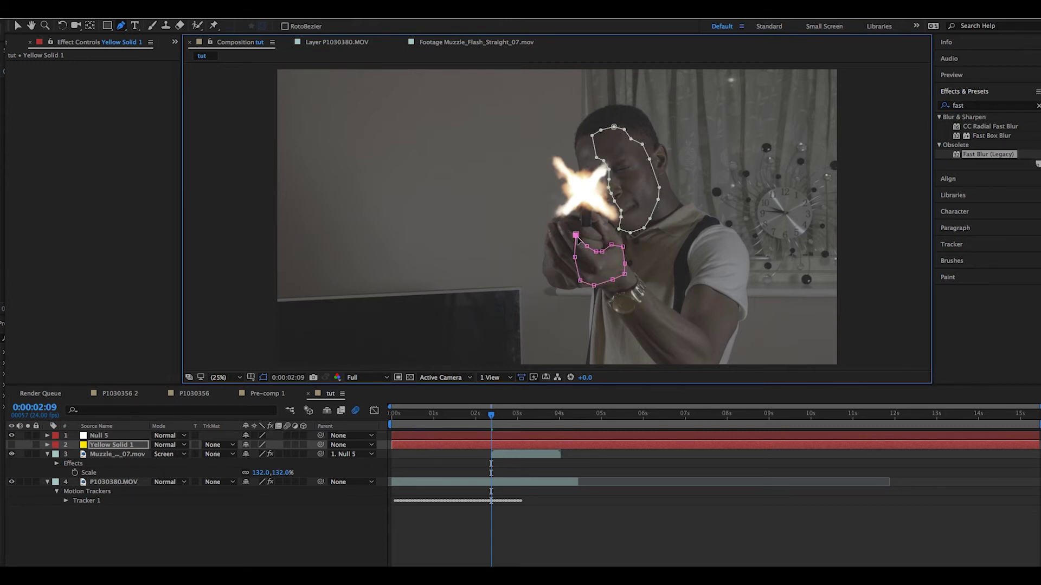
key("g")
left_click(651, 294)
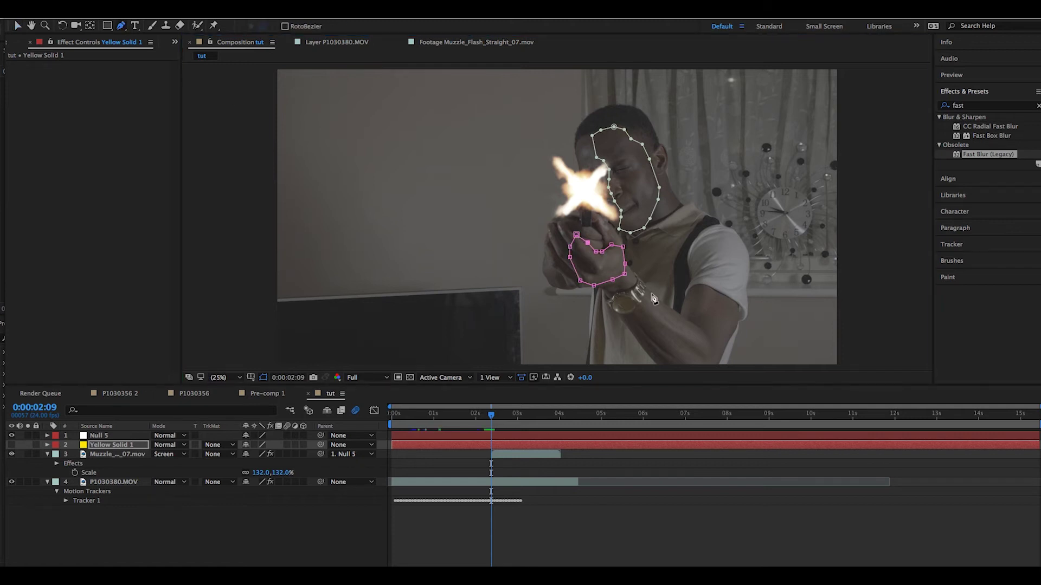
left_click(672, 309)
left_click(694, 326)
left_click(700, 333)
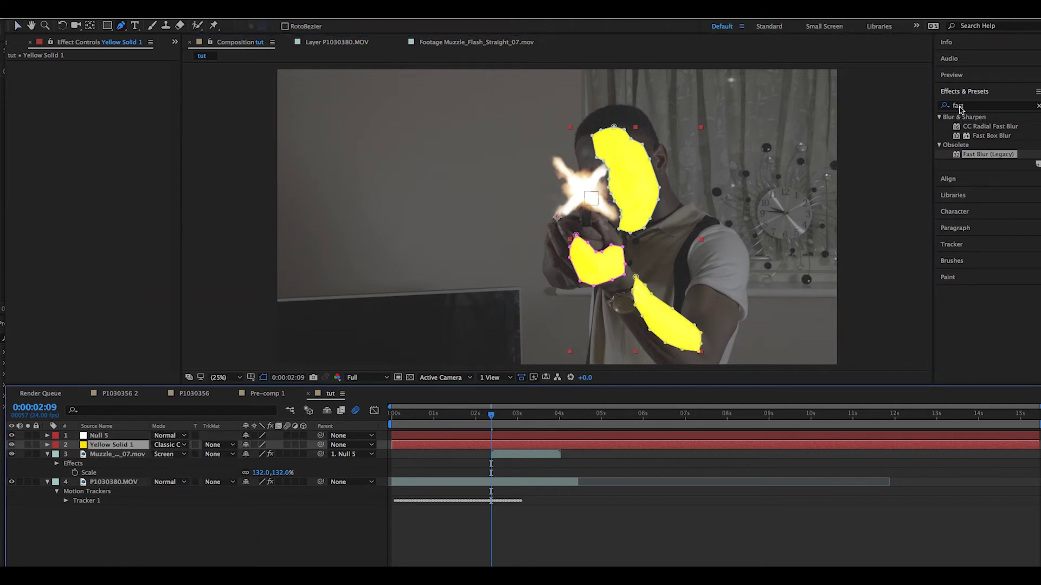
Apply Gaussian Blur to the yellow solid
left_click(961, 107)
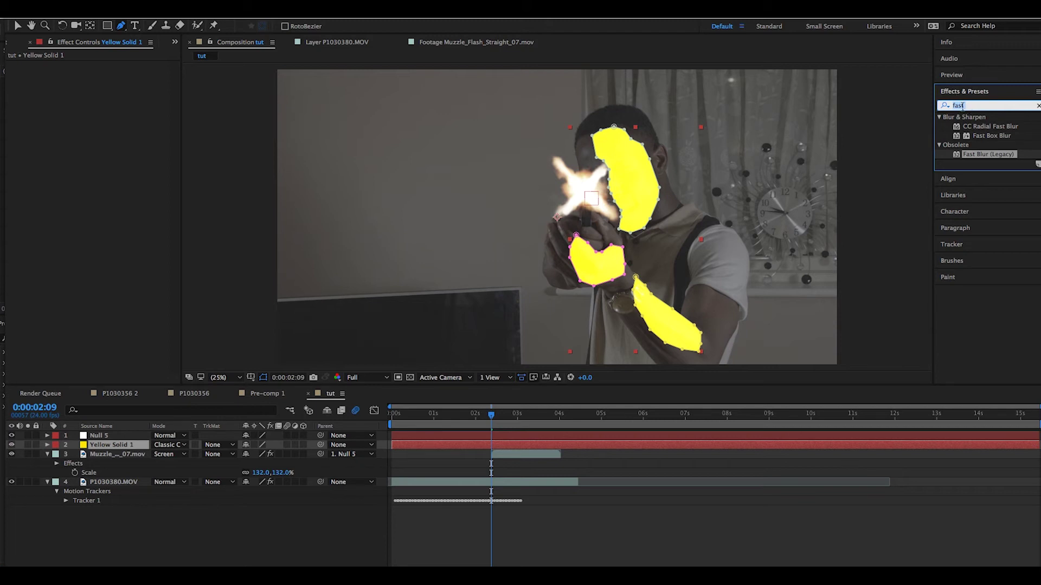
type("gauss")
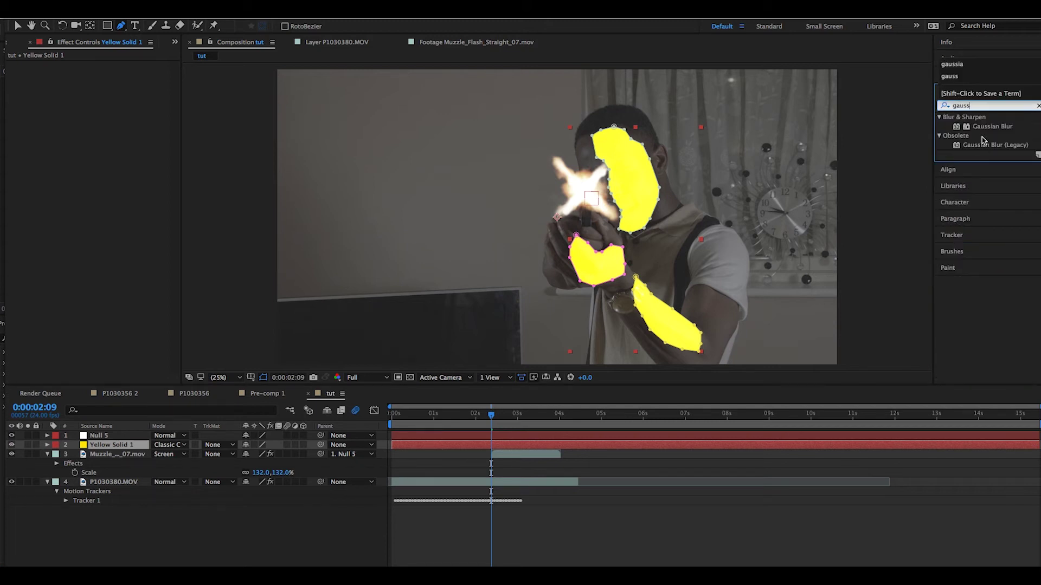
left_click_drag(991, 126, 501, 450)
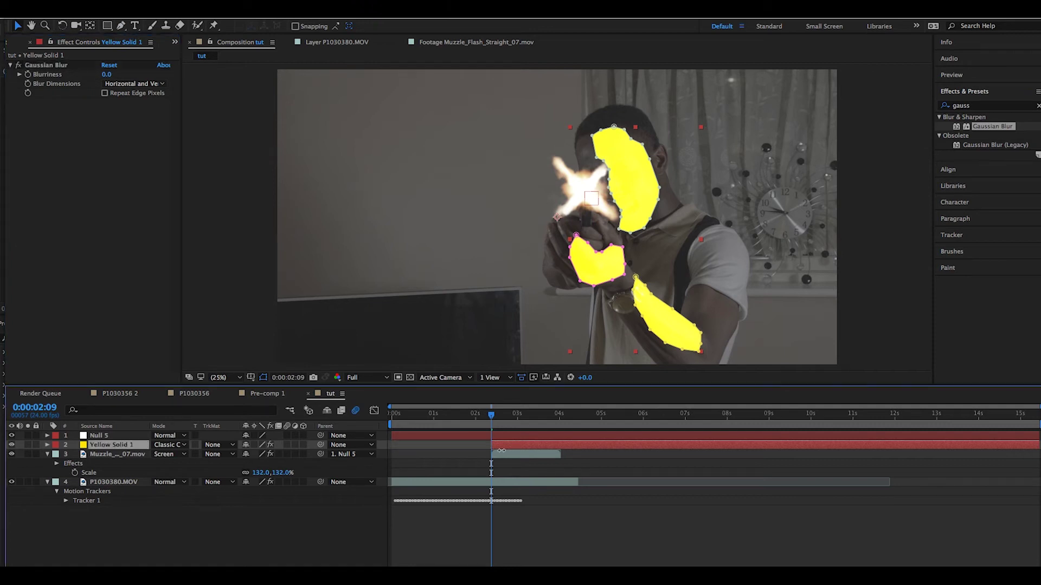
Trim the yellow solid's out-point to the current frame at the shot
left_click_drag(859, 460, 492, 456)
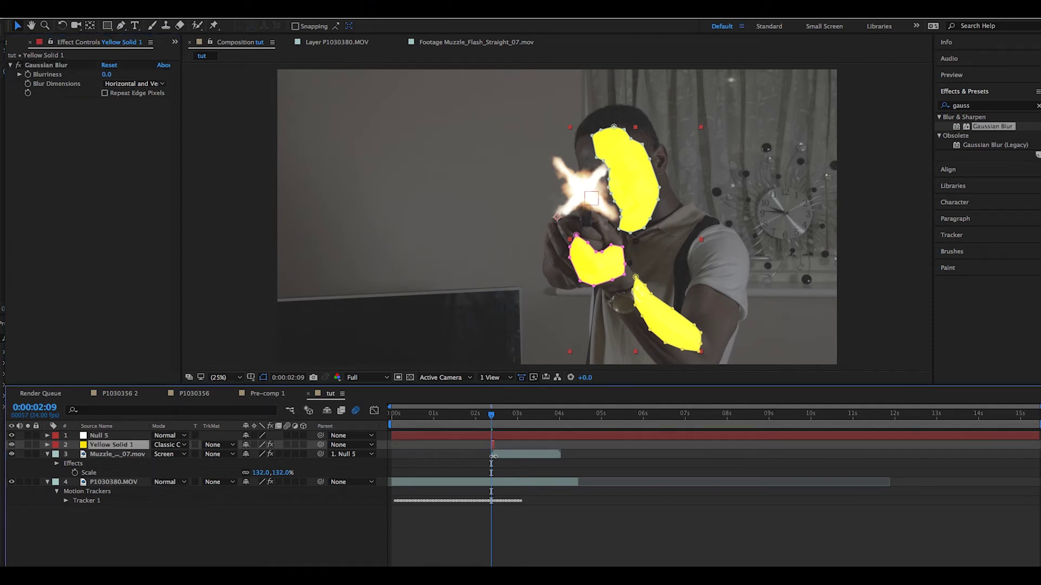
key(";")
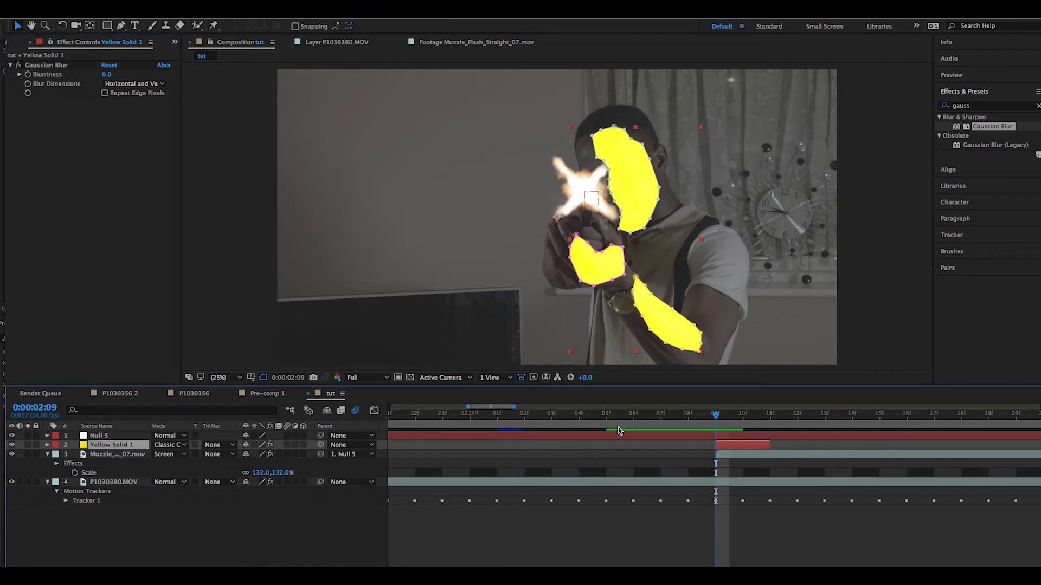
mouse_move(716, 415)
left_mouse_down()
mouse_move(768, 415)
mouse_move(725, 421)
left_mouse_up()
Raise Gaussian Blur's Blurriness to about 844.3 for a soft yellow glow
left_click_drag(106, 74, 529, 70)
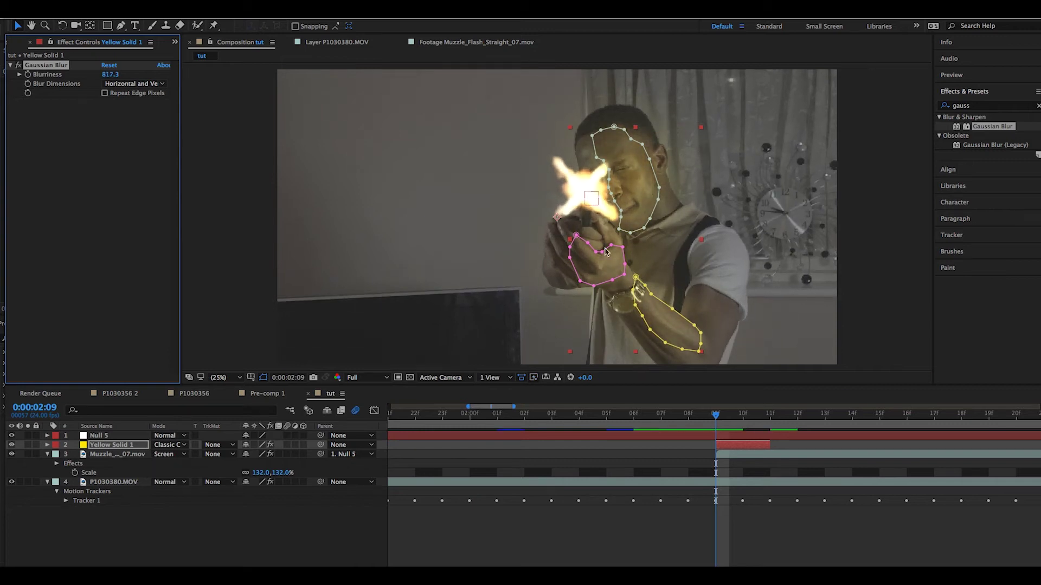
left_click_drag(124, 76, 125, 76)
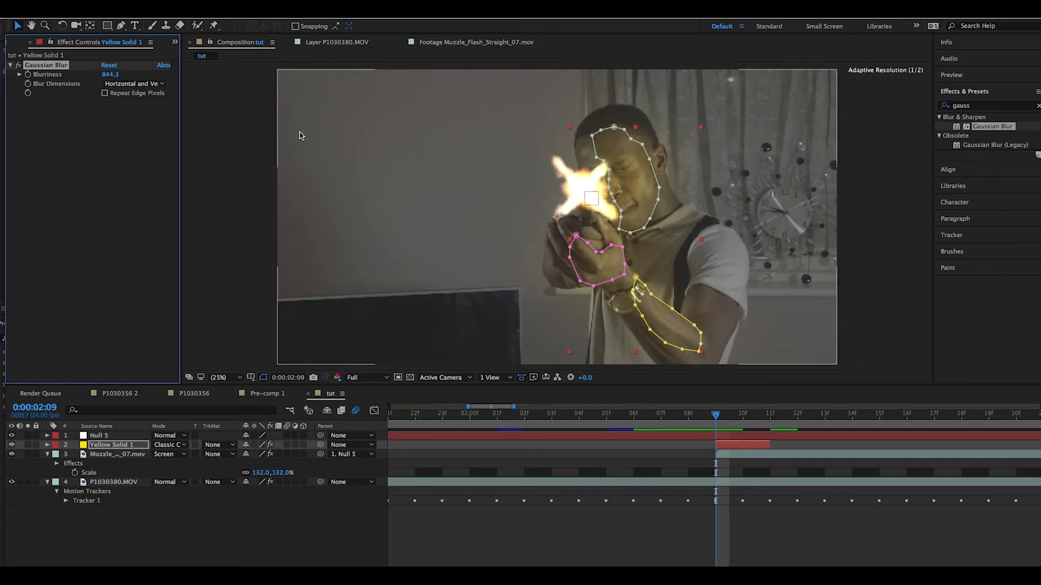
left_click(712, 417)
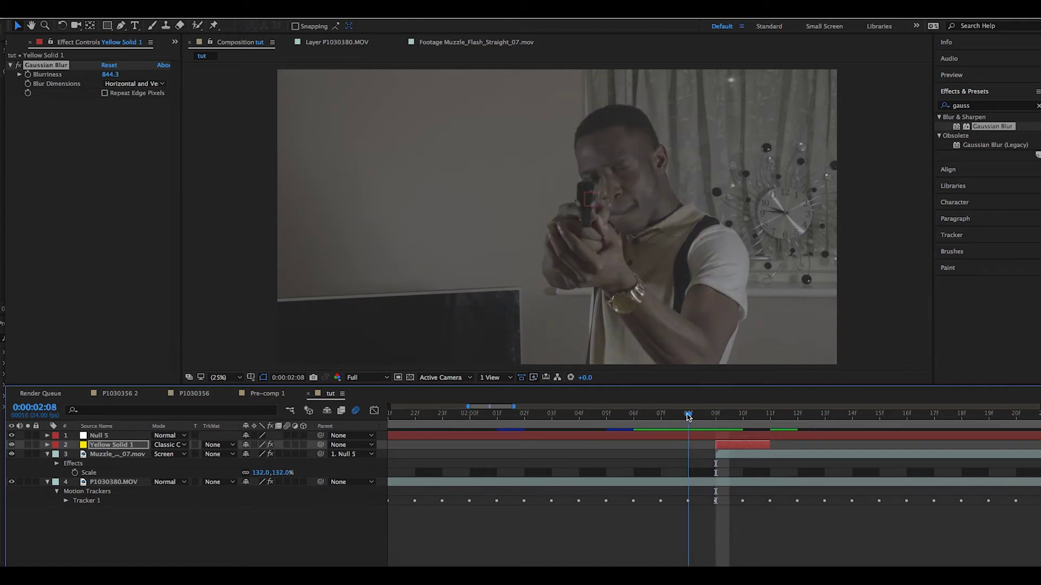
mouse_move(687, 416)
left_mouse_down()
mouse_move(715, 416)
mouse_move(667, 416)
left_mouse_up()
left_click_drag(601, 415, 389, 396)
Zoom the Comp 2 timeline out to show the whole composition
key("semicolon")
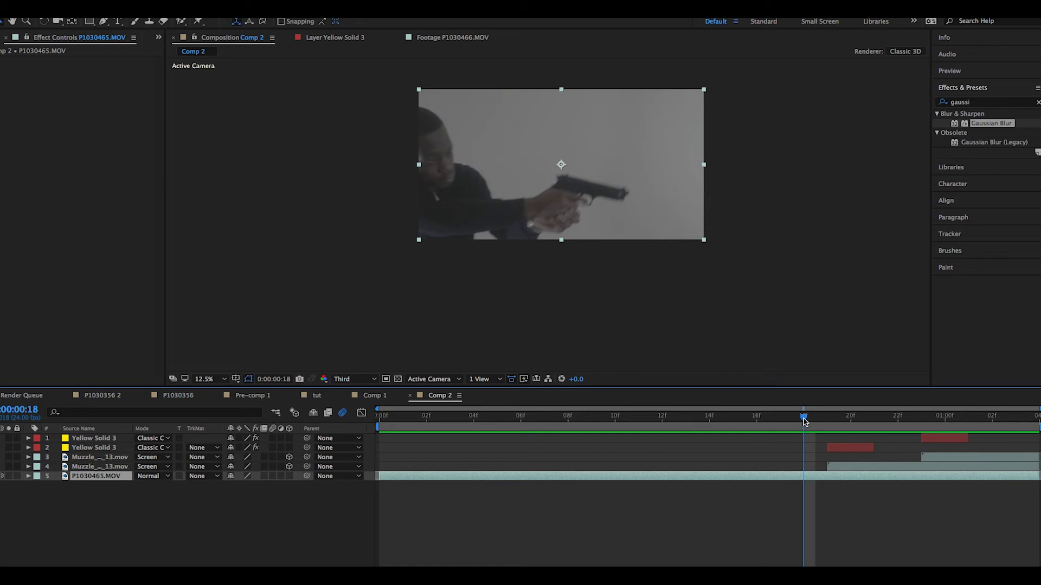
Duplicate the P1030465.MOV layer and trim the copy to start at the flash frame
left_click_drag(804, 421, 827, 417)
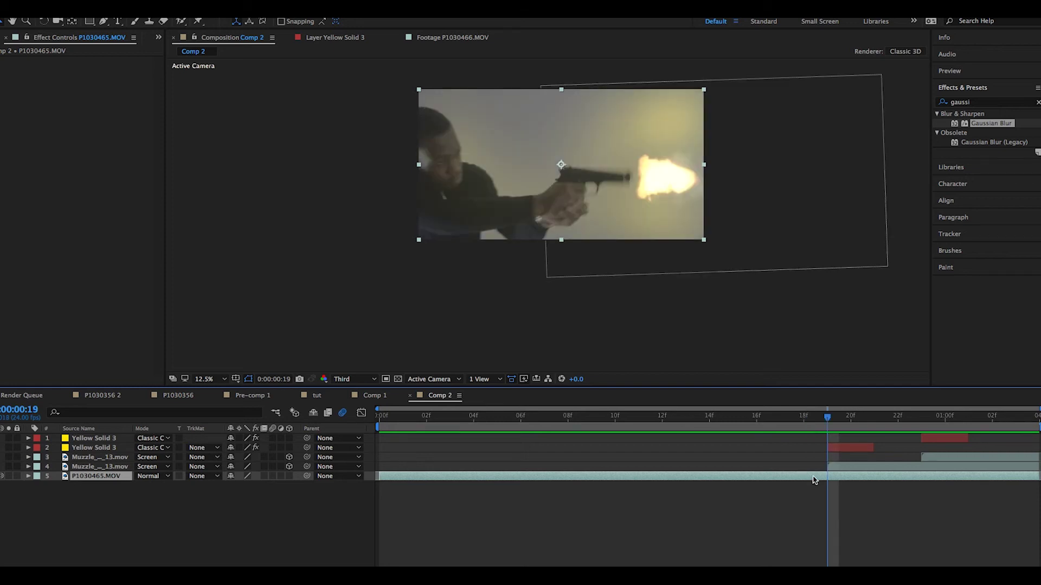
key("ctrl+d")
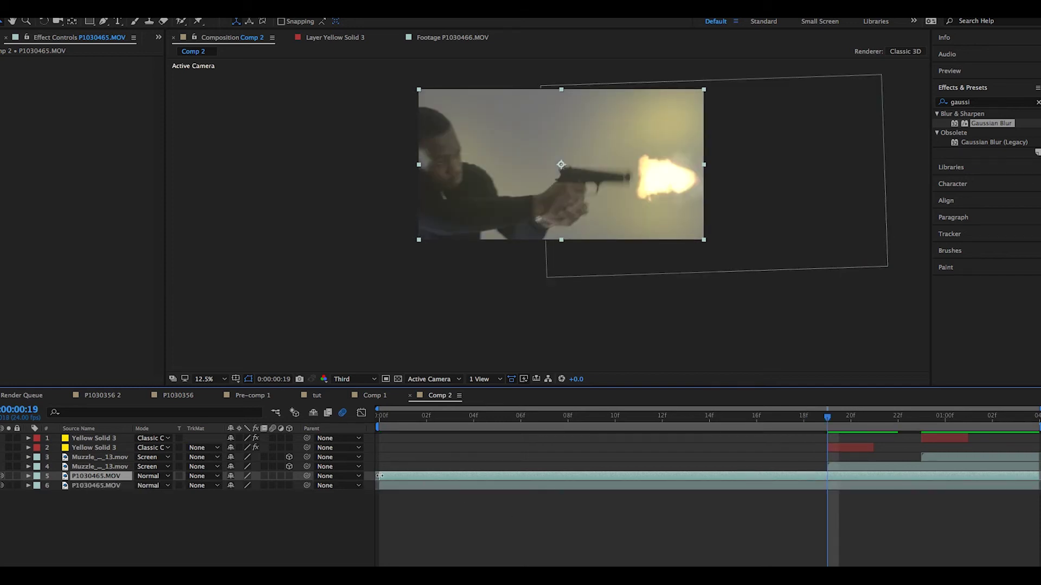
left_click_drag(380, 475, 849, 475)
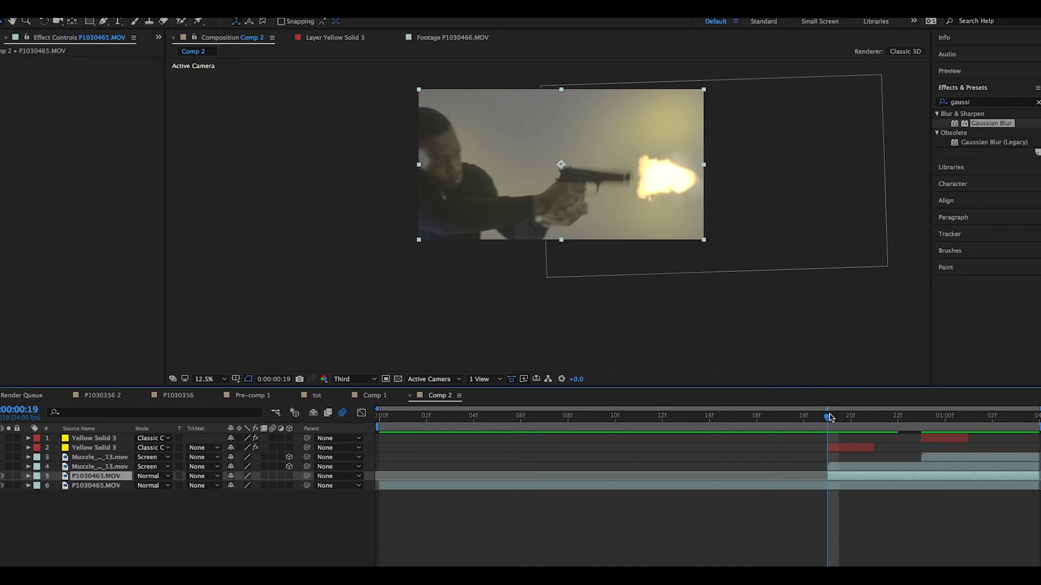
left_click_drag(829, 417, 863, 414)
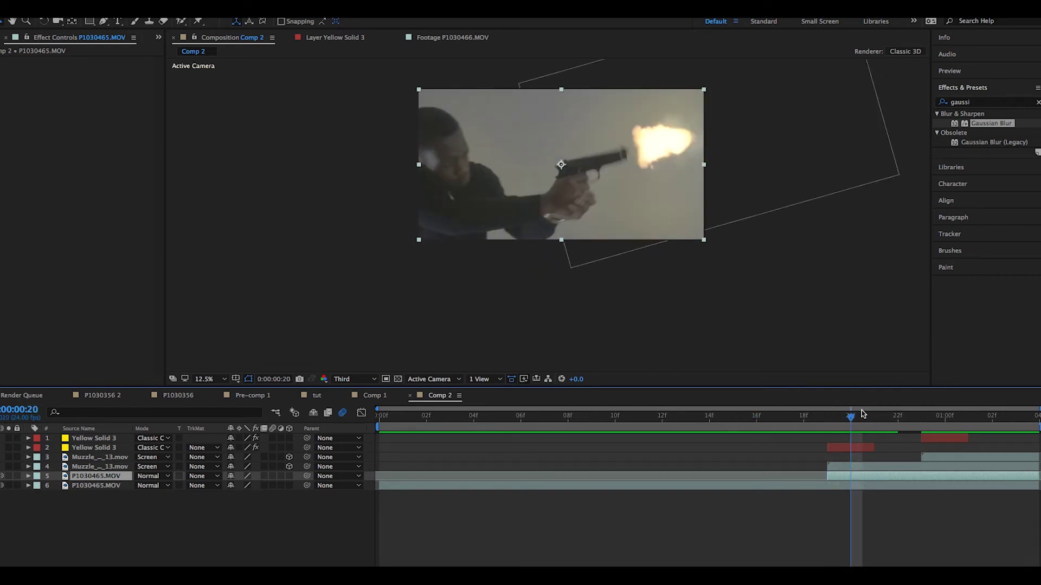
key("alt+bracketright")
key("Page_Up")
Apply Time > Freeze Frame to the copied pistol layer
right_click(839, 480)
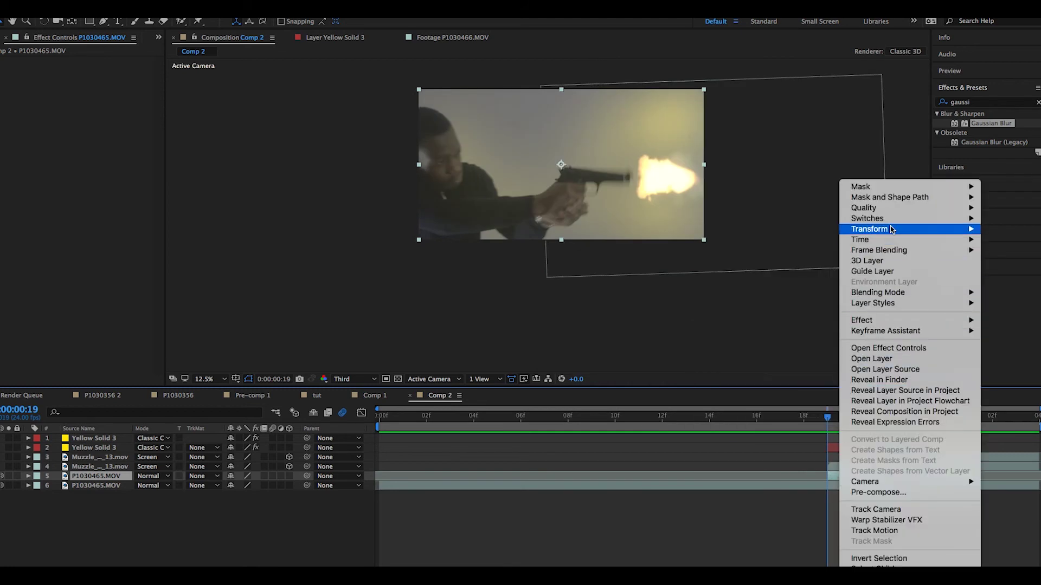
mouse_move(897, 257)
mouse_move(873, 240)
left_click(745, 271)
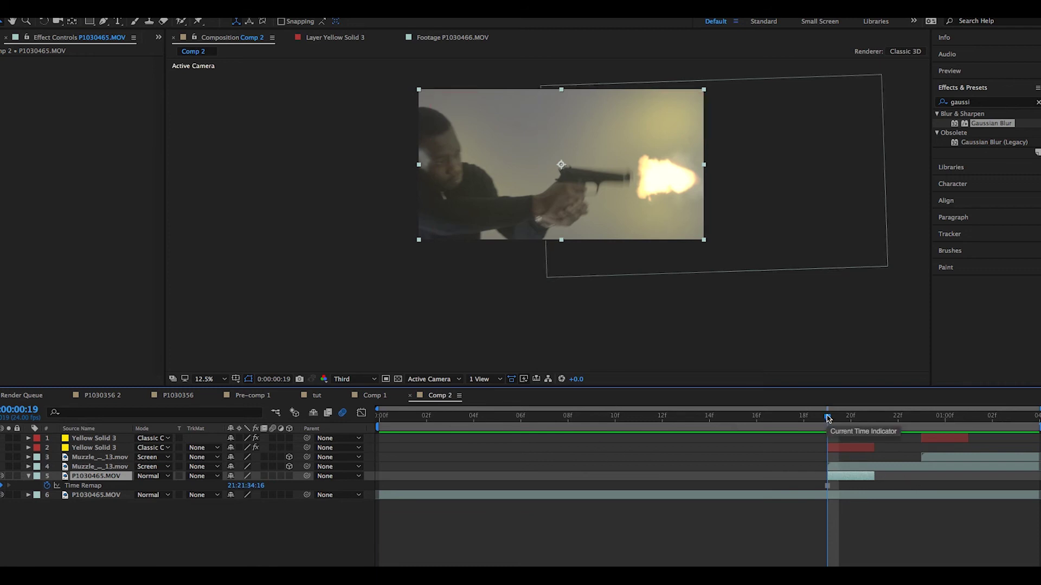
Draw a Pen mask around the pistol's slide on the frozen copy
scroll(581, 158, "up", 3)
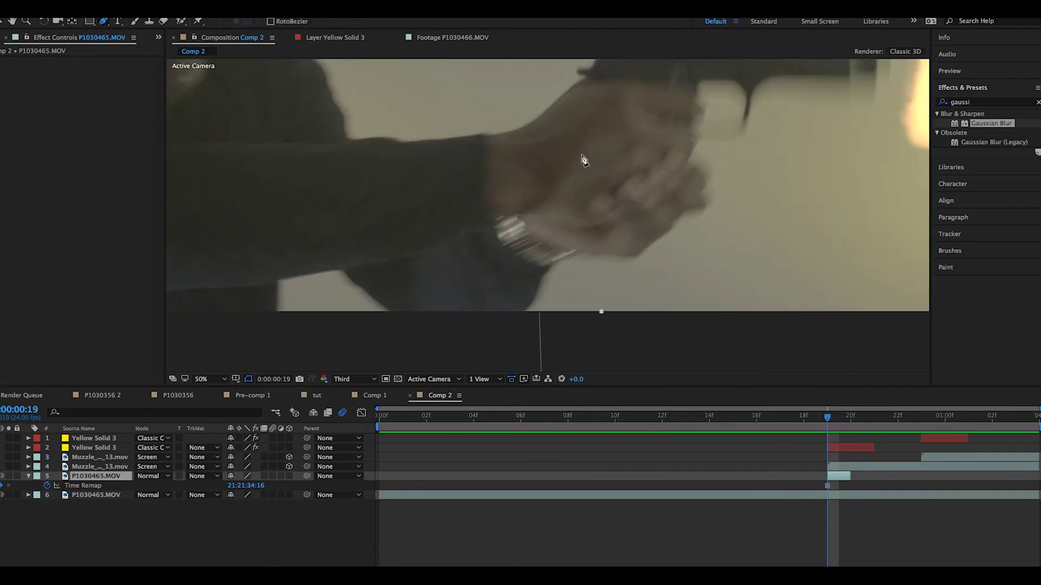
left_click(103, 21)
left_click(500, 218)
left_click(634, 219)
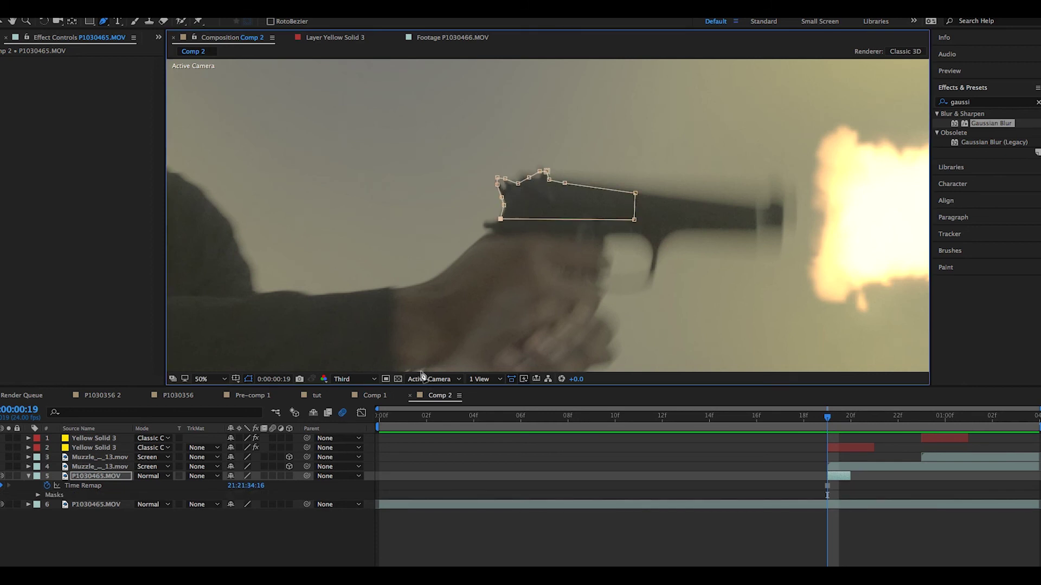
Set starting Position and Rotation keyframes on the frozen slide layer
key("p")
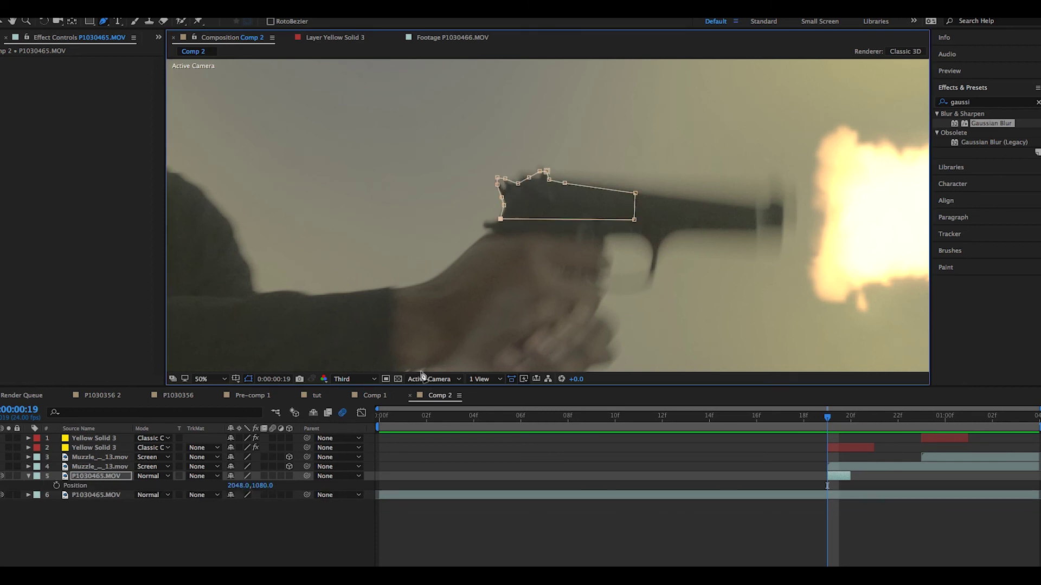
left_click(57, 485)
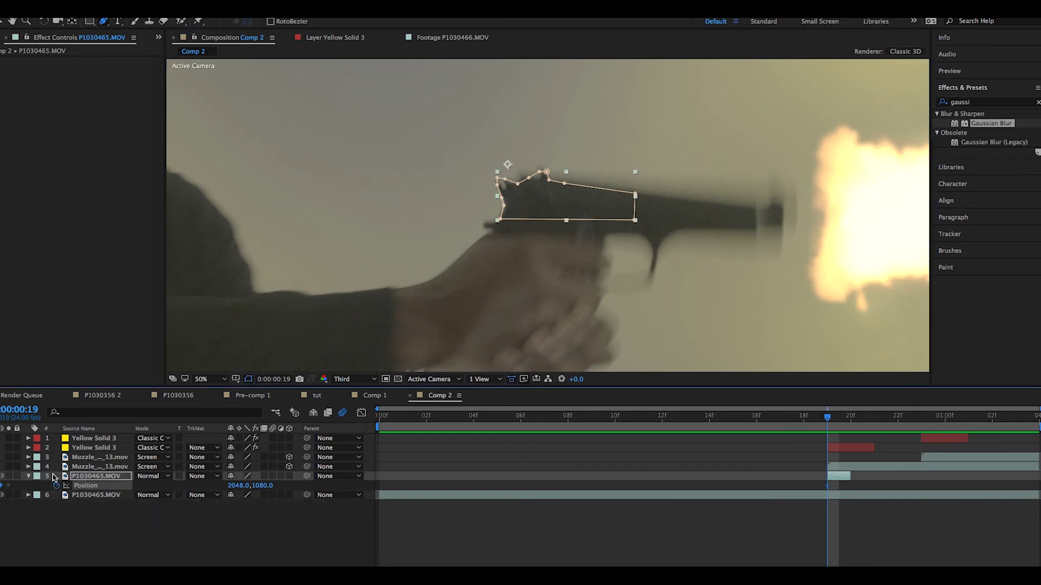
key("r")
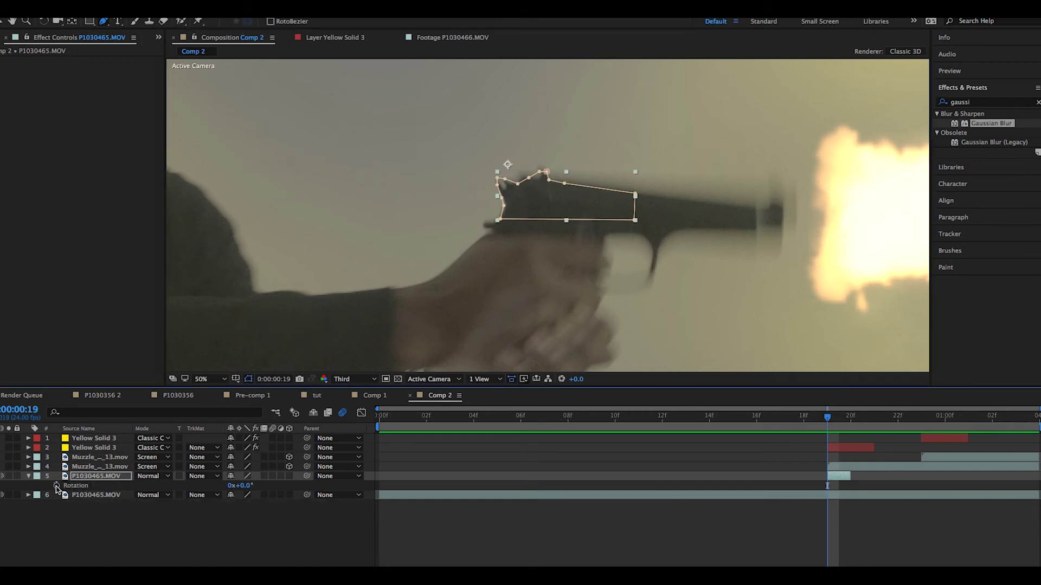
left_click(56, 486)
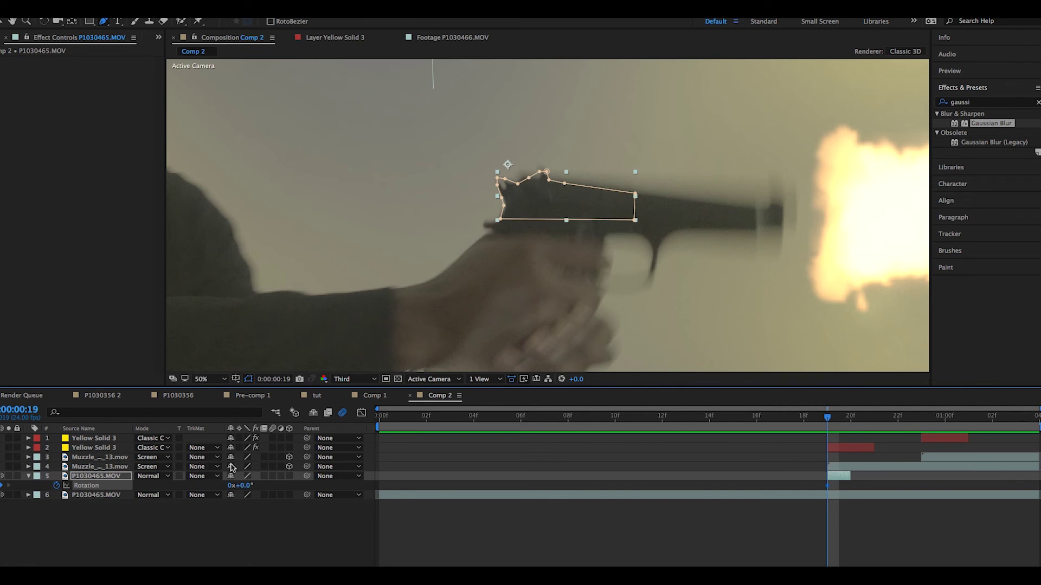
key("u")
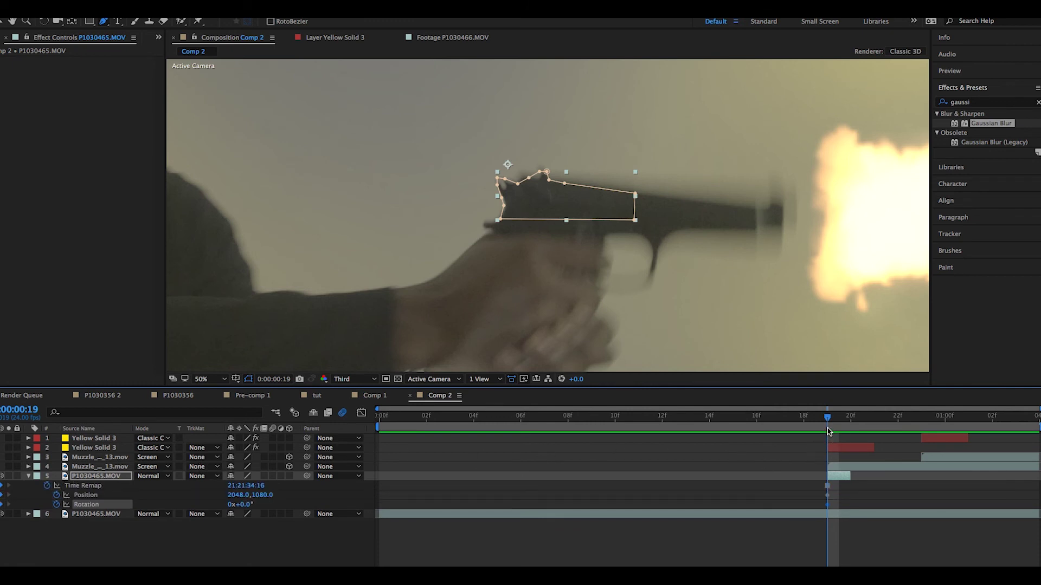
Keyframe Rotation -14° at frame 20, then Position 2015,960 and Rotation -22° at frame 21, and preview
mouse_move(827, 422)
left_mouse_down()
mouse_move(843, 422)
mouse_move(833, 422)
left_mouse_up()
left_click_drag(828, 418, 851, 418)
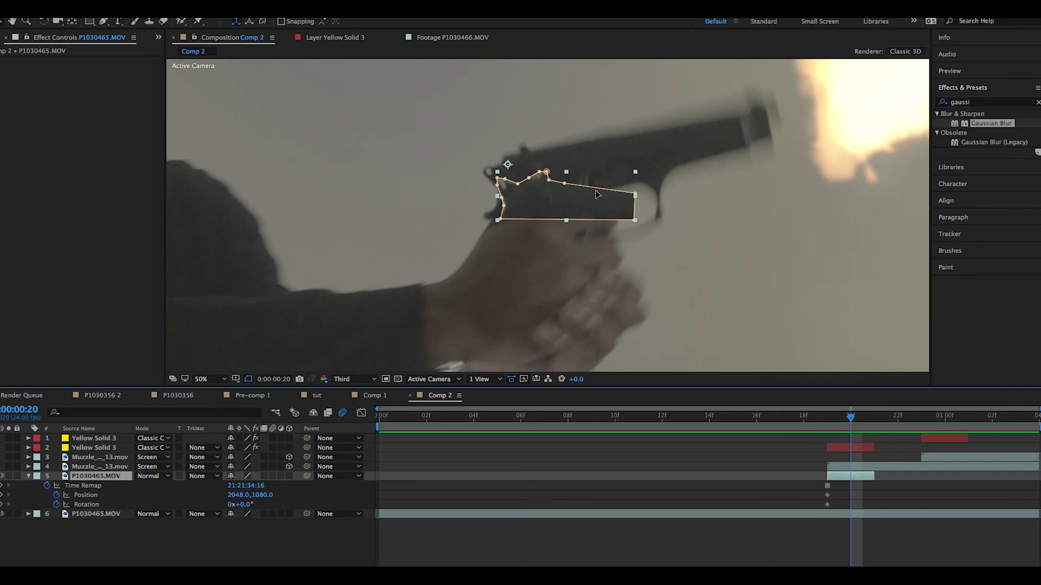
left_click_drag(249, 507, 275, 498)
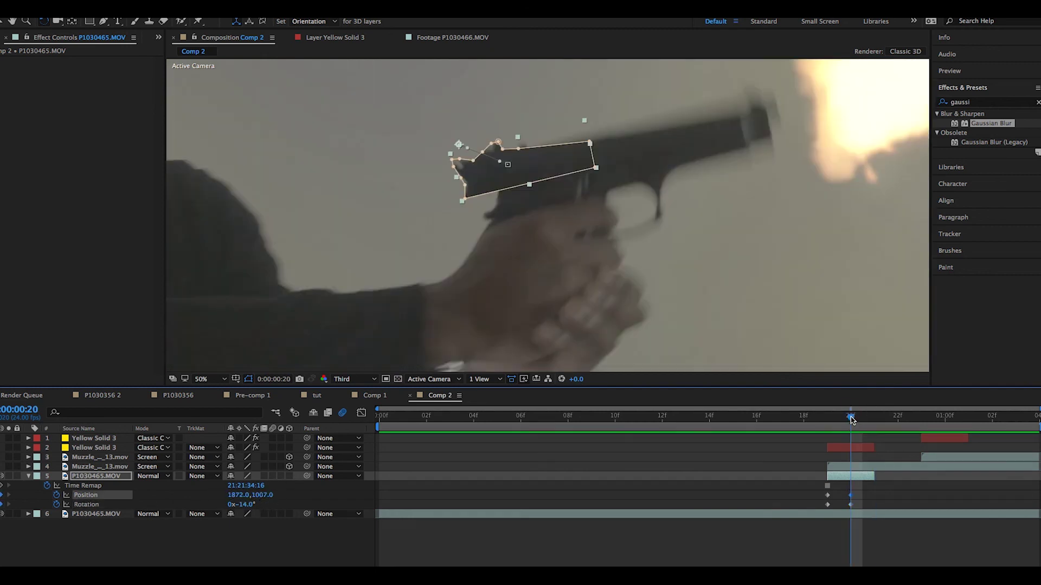
left_click_drag(852, 422, 874, 421)
left_click(688, 444)
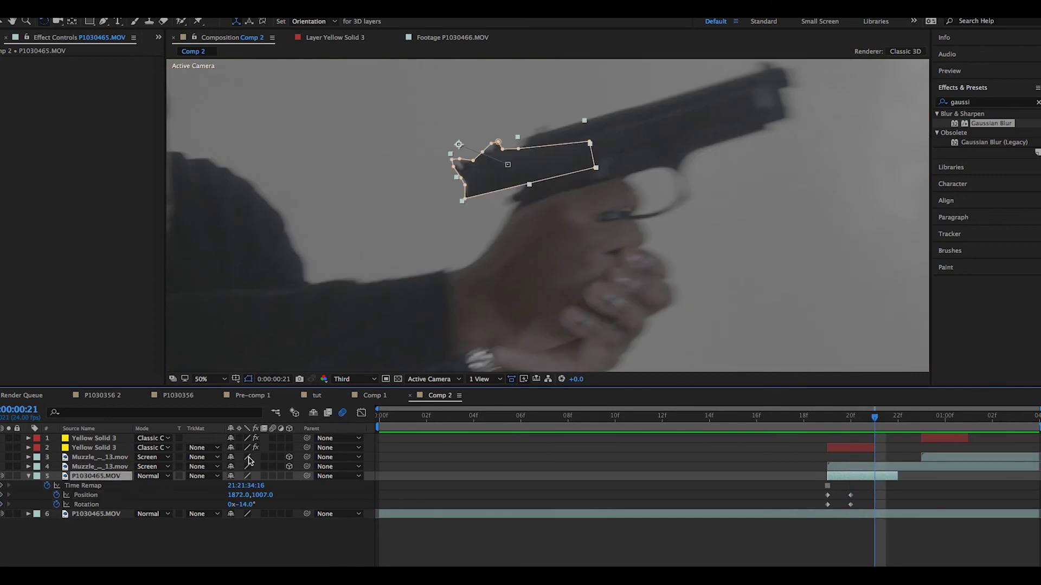
mouse_move(239, 495)
left_mouse_down()
mouse_move(255, 495)
mouse_move(243, 504)
mouse_move(245, 495)
left_mouse_up()
key("space")
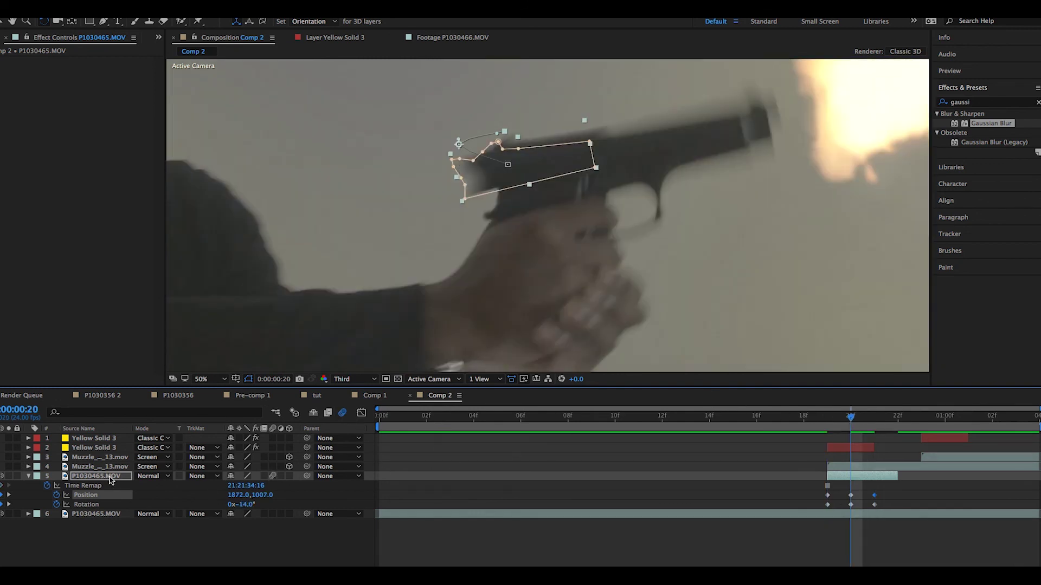
Set Mask 1's feather on the frozen slide copy to 56 pixels
key("m")
left_click(73, 486)
key("m")
key("m")
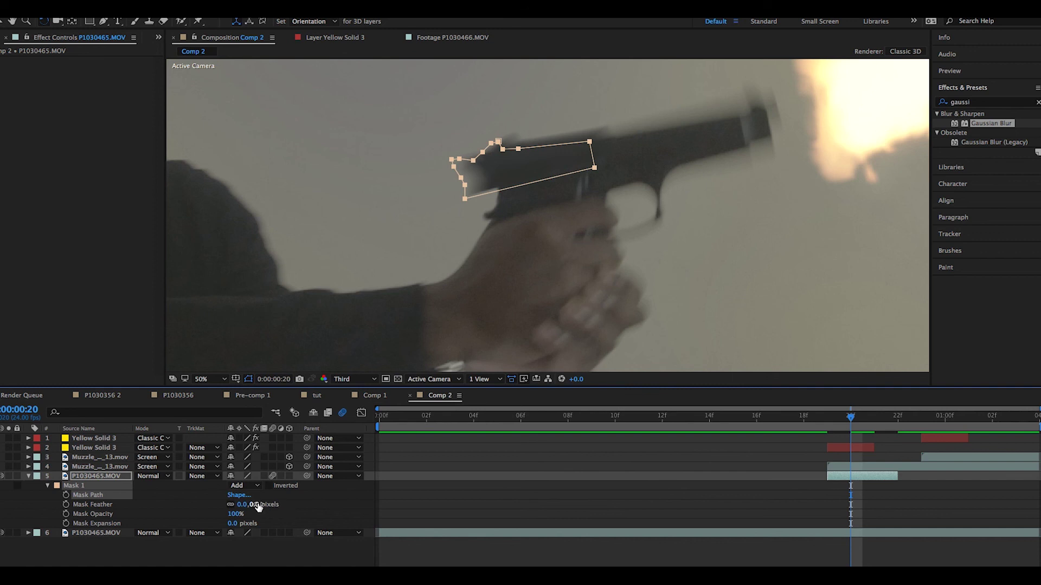
left_click_drag(258, 506, 279, 499)
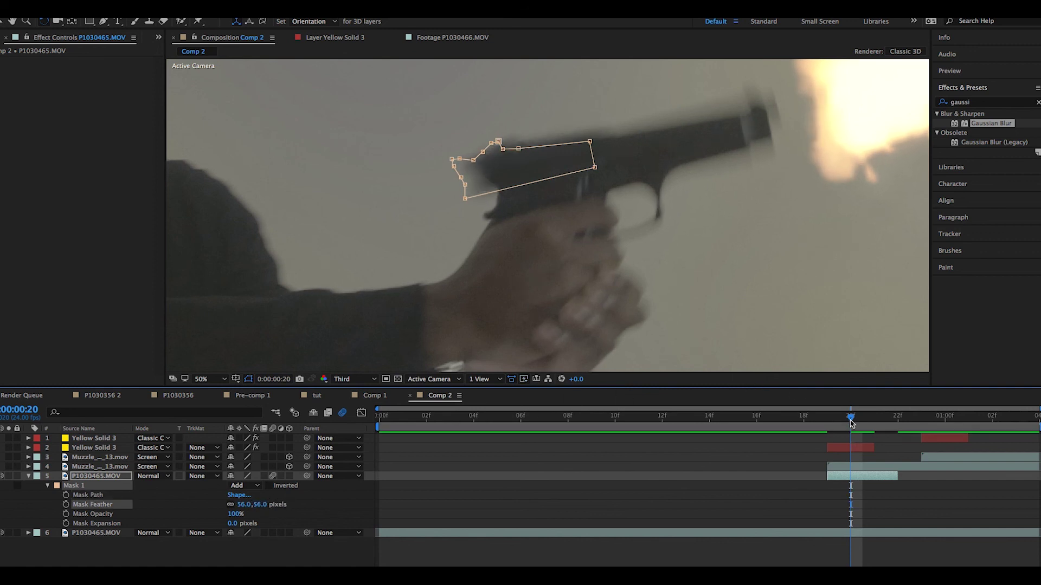
scroll(459, 319, "down", 4)
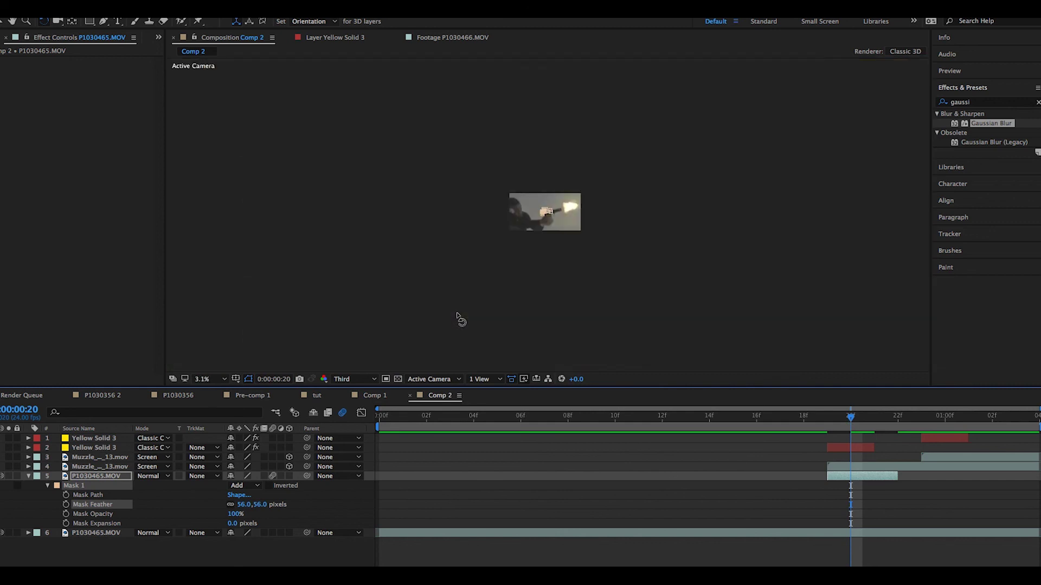
key("v")
left_click(497, 298)
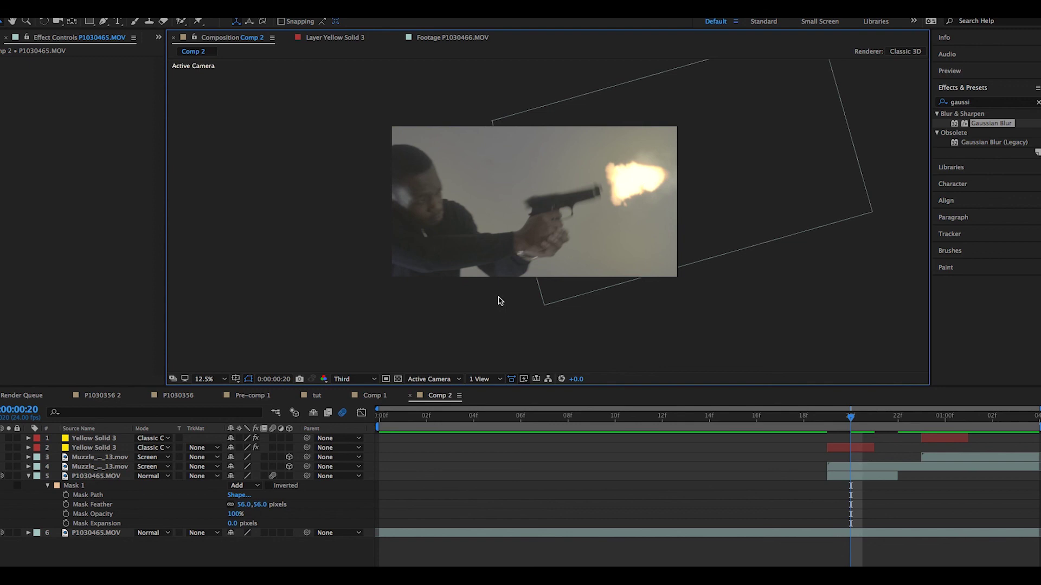